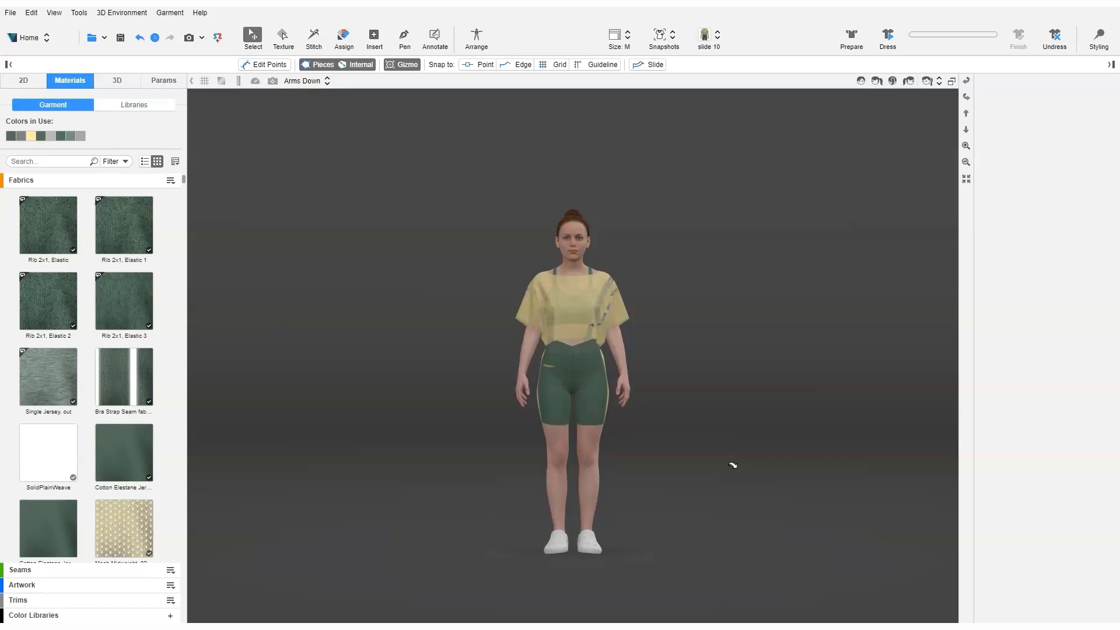
Switch from the Home workspace to the Animation workspace
{"action": "left_click", "coordinate": [46, 38]}
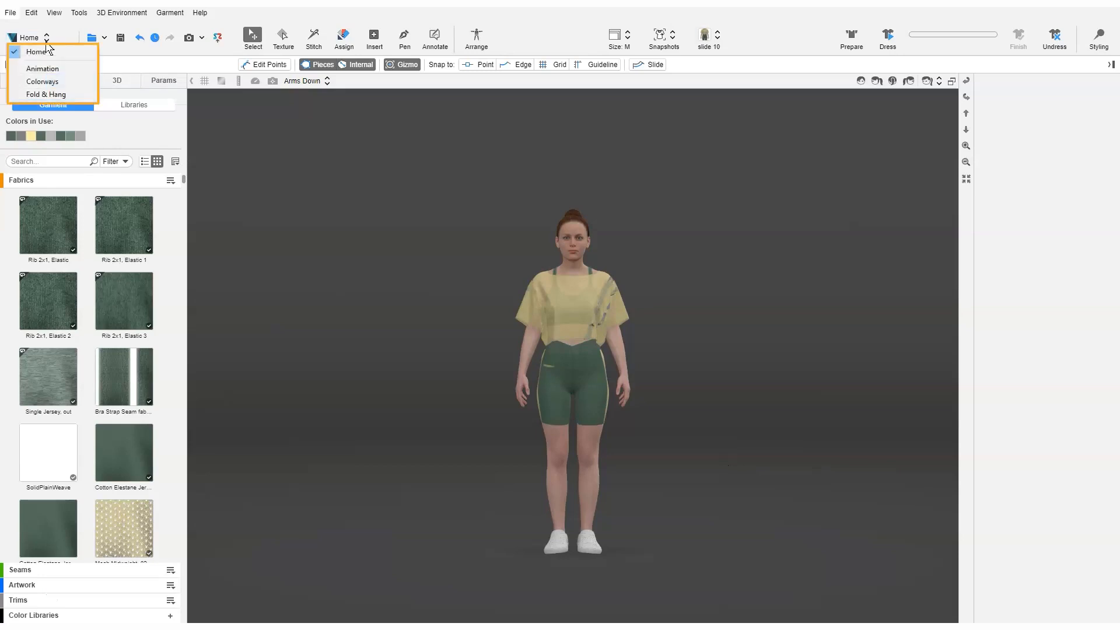
{"action": "left_click", "coordinate": [57, 69]}
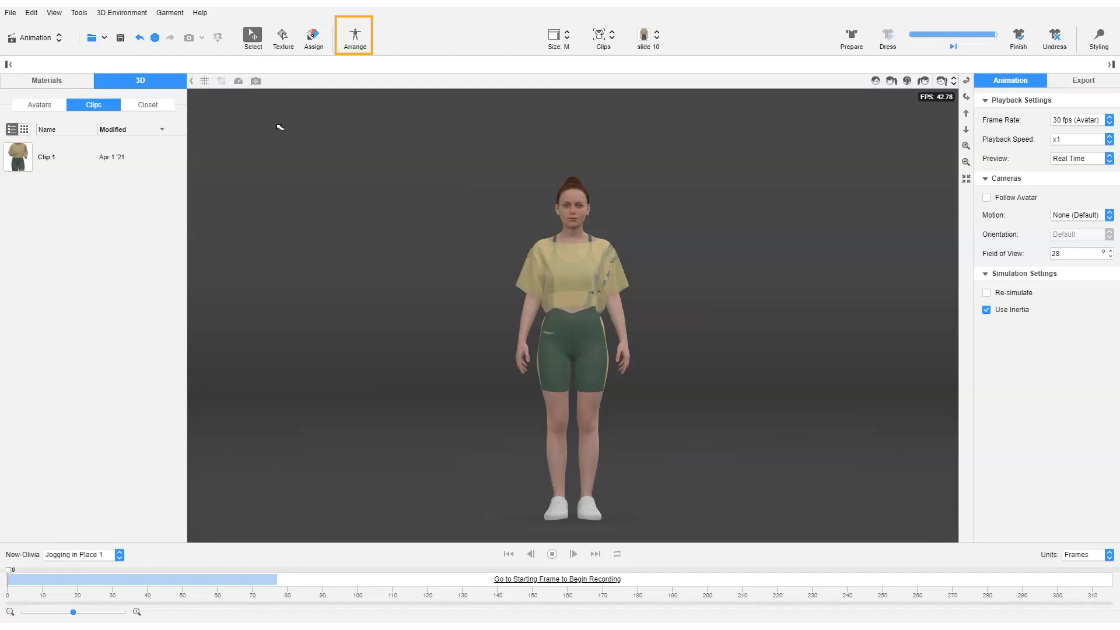
View the options of the Texture and Assign tools, and return to the Select tool
{"action": "left_click", "coordinate": [281, 39]}
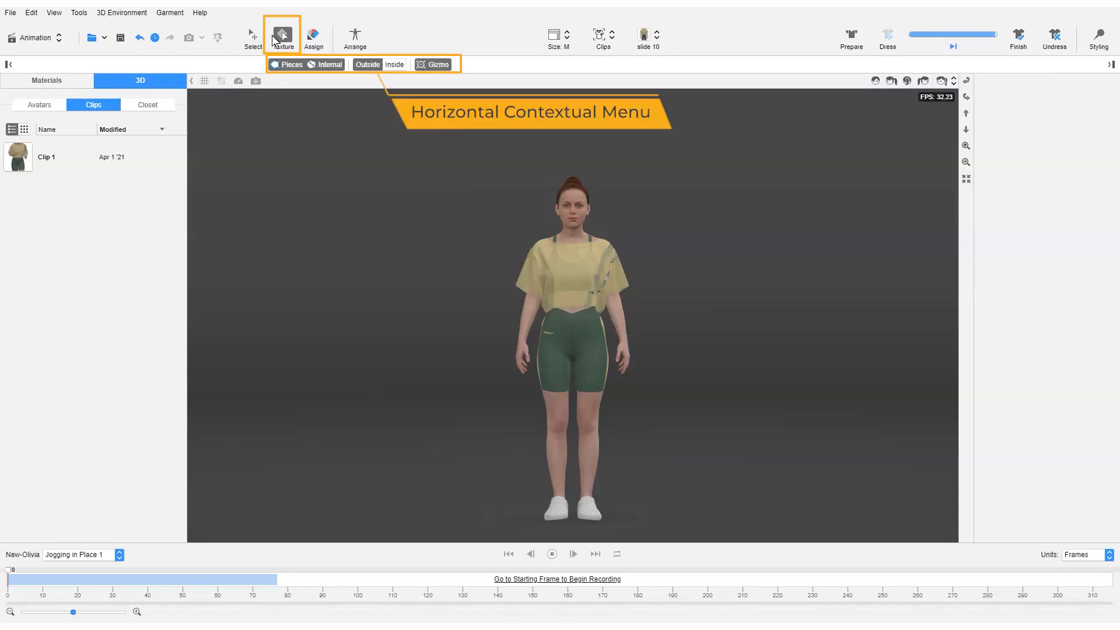
{"action": "left_click", "coordinate": [253, 38]}
{"action": "left_click", "coordinate": [311, 37]}
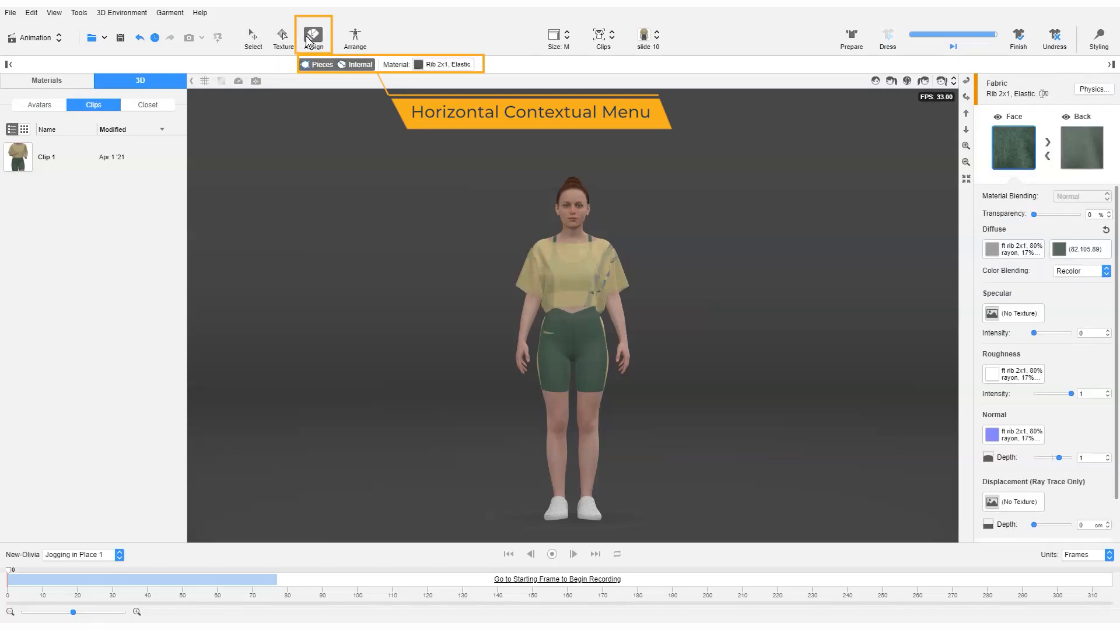
{"action": "left_click", "coordinate": [253, 38]}
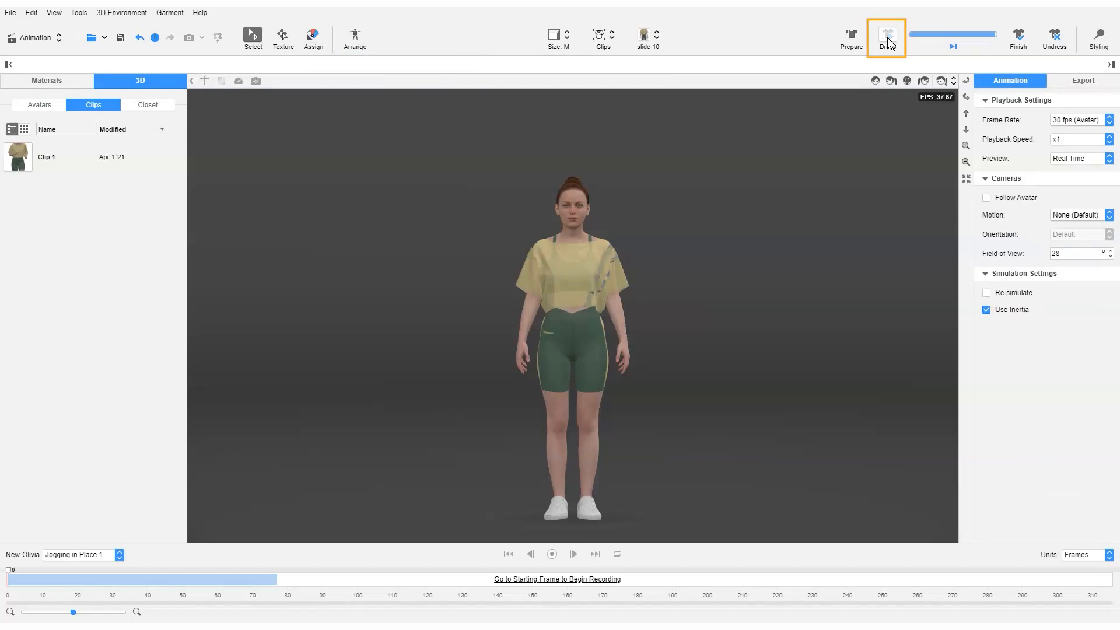
Finish the garment simulation and toggle Styling mode on and off
{"action": "left_click", "coordinate": [1017, 37]}
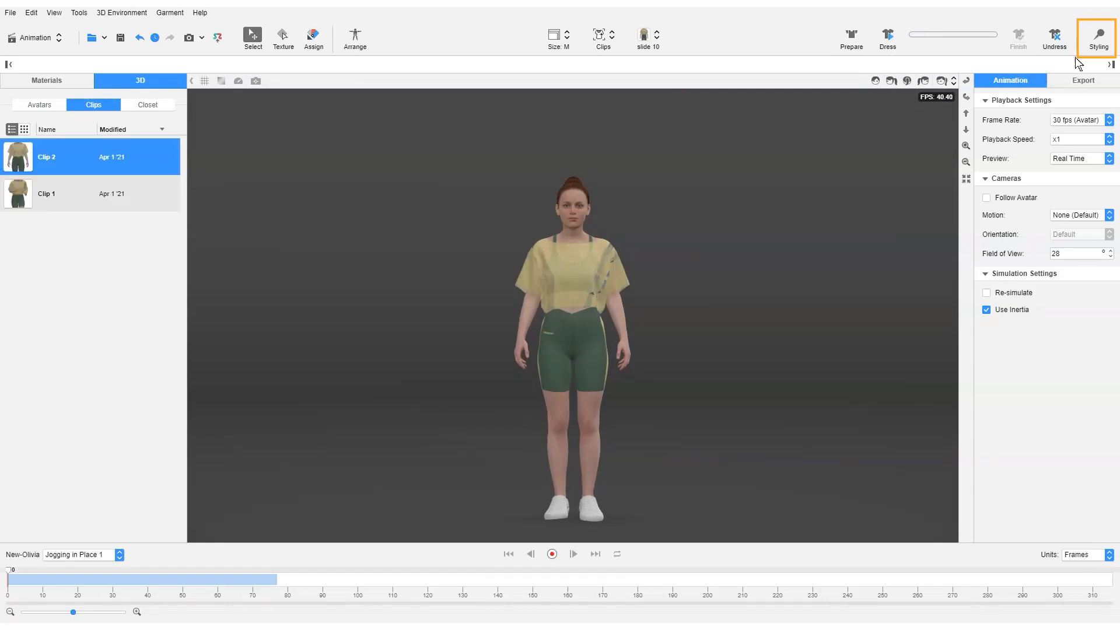
{"action": "left_click", "coordinate": [1099, 39]}
{"action": "left_click", "coordinate": [1101, 40]}
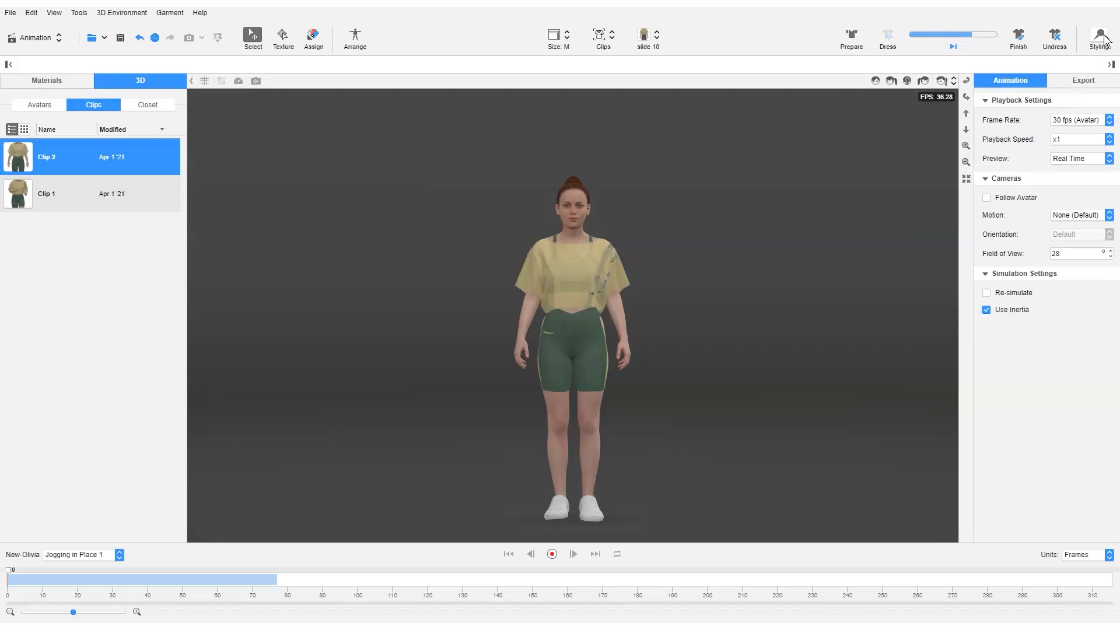
Look through the Knits materials library, the garment's own materials and the options for adding fabrics
{"action": "left_click", "coordinate": [47, 82]}
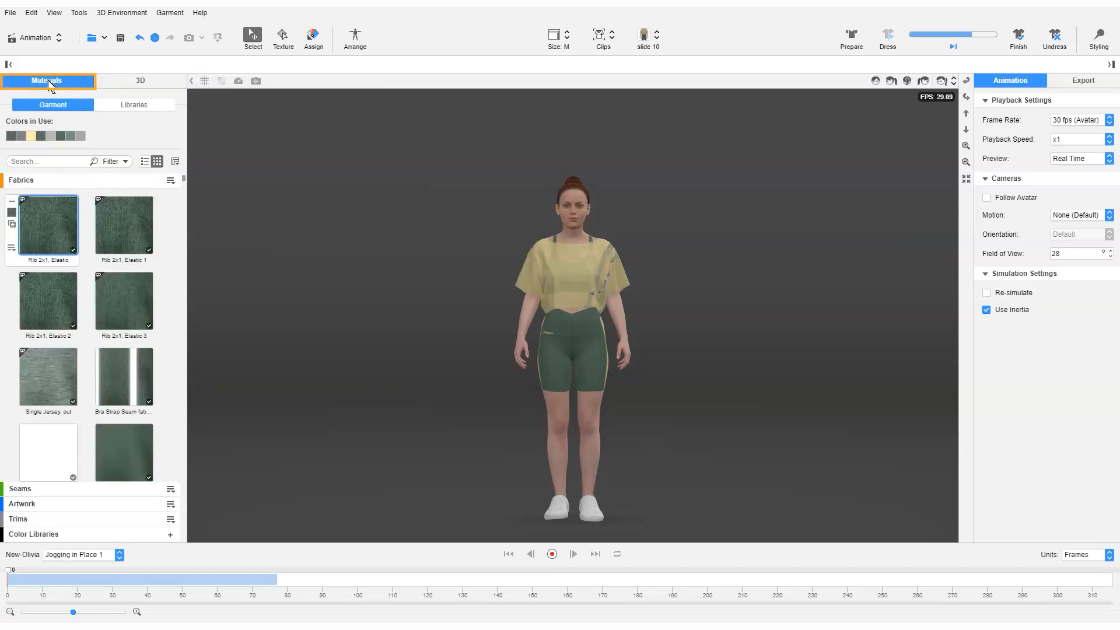
{"action": "left_click", "coordinate": [133, 105]}
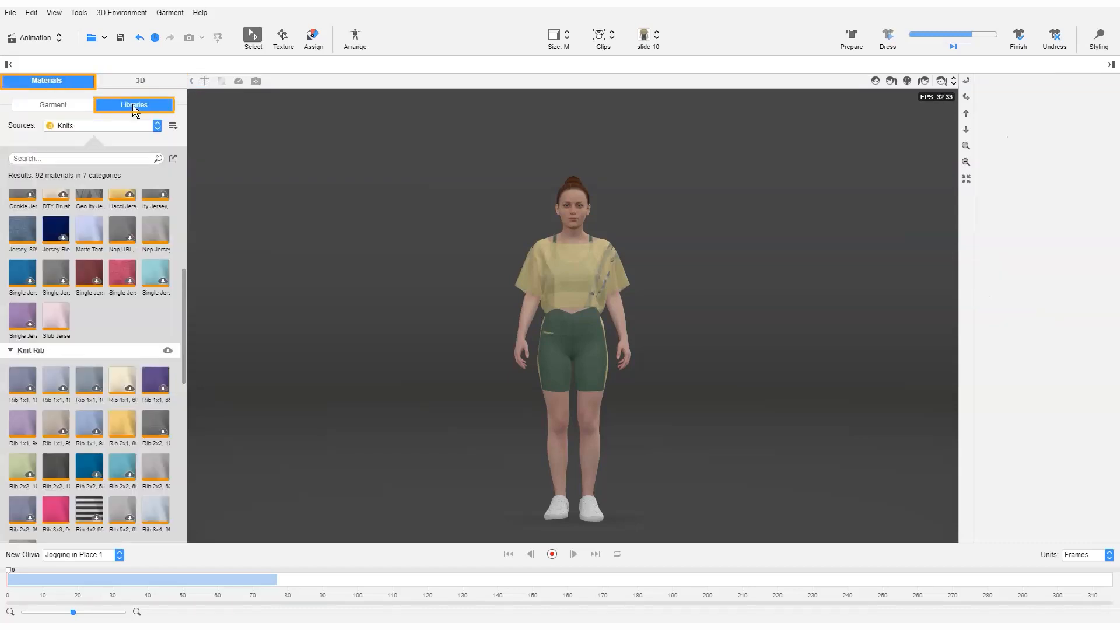
{"action": "scroll", "coordinate": [140, 250], "scroll_direction": "down", "scroll_amount": 2}
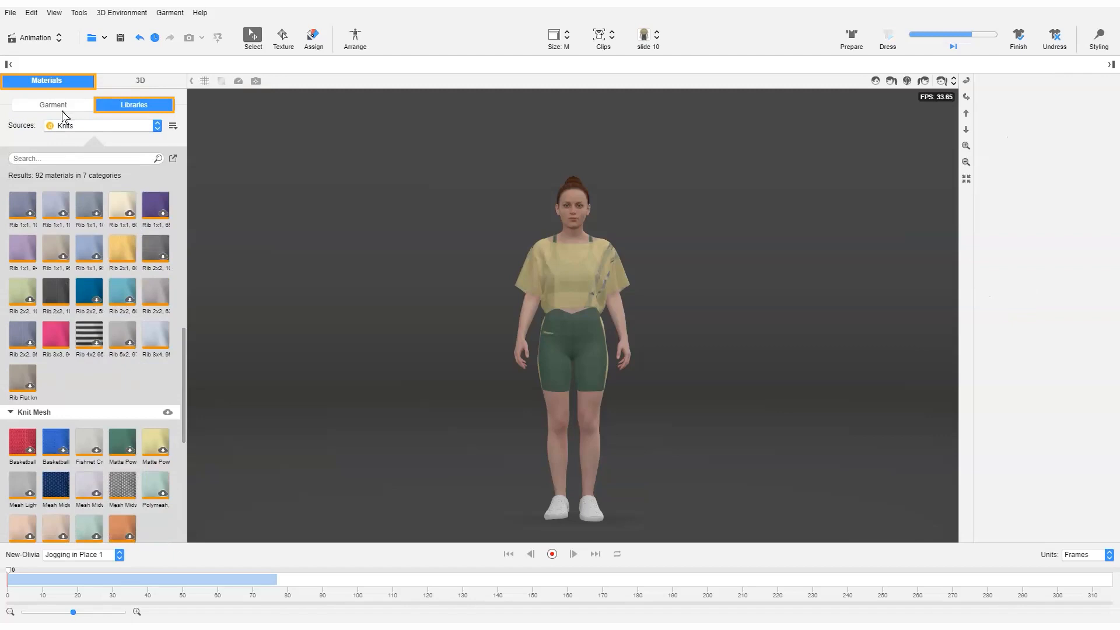
{"action": "left_click", "coordinate": [56, 106]}
{"action": "left_click", "coordinate": [170, 180]}
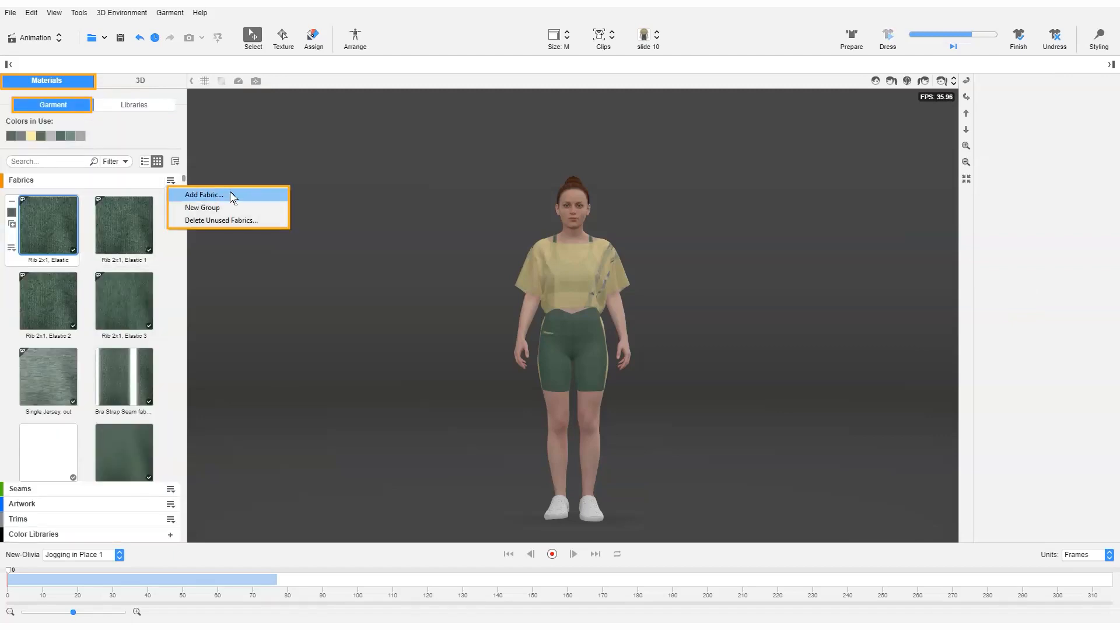
Look through the avatars, clips and closet shoes in the 3D resources, ending on the clips list
{"action": "left_click", "coordinate": [140, 81]}
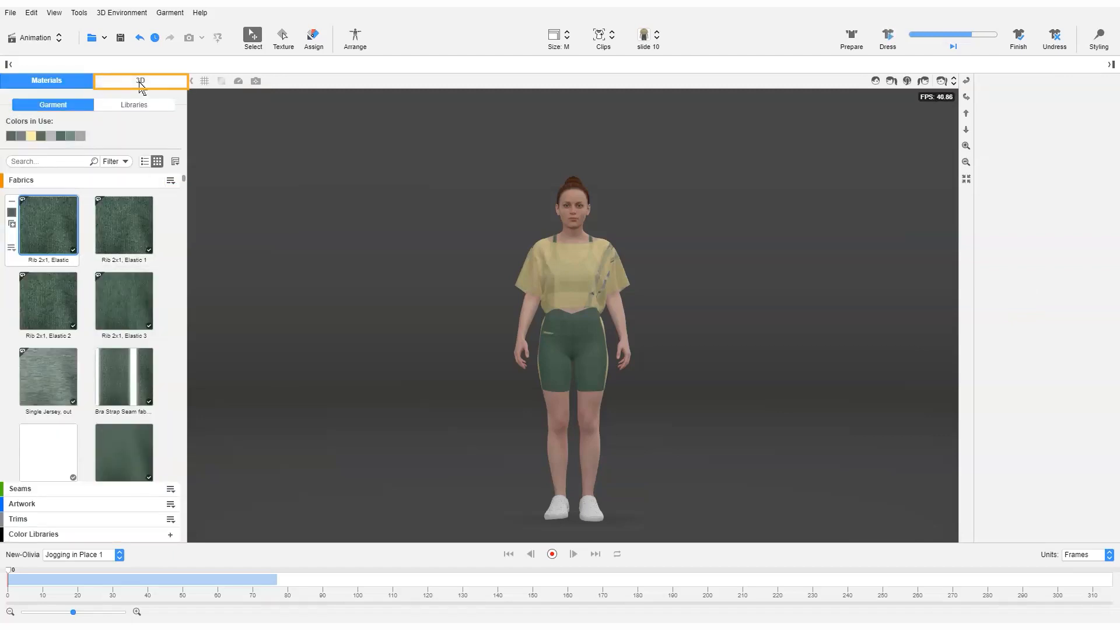
{"action": "left_click", "coordinate": [40, 106]}
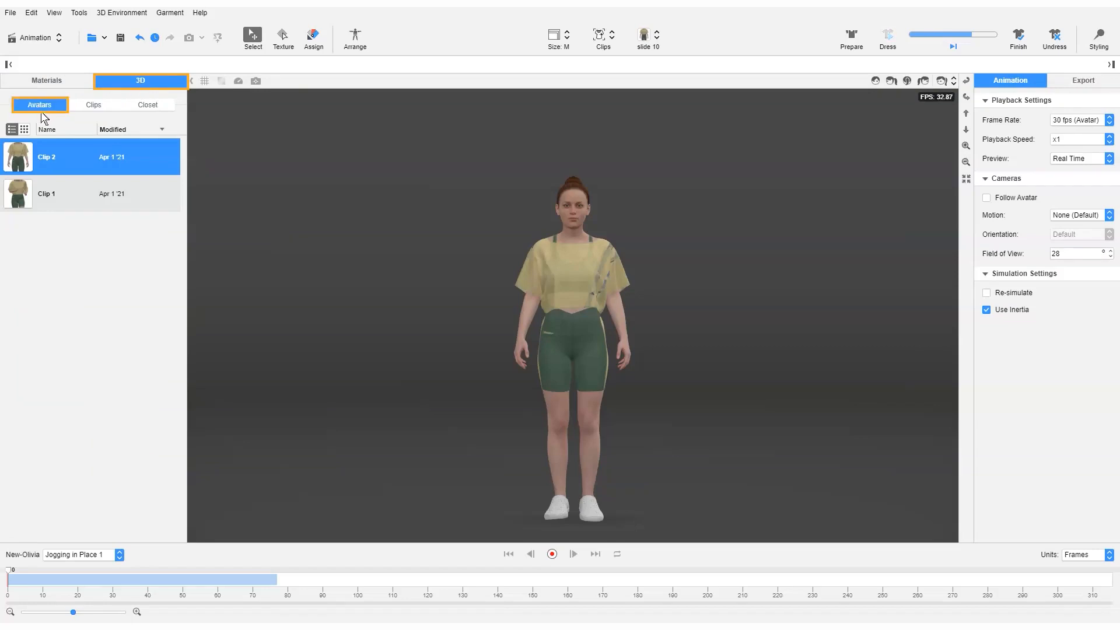
{"action": "left_click", "coordinate": [90, 109]}
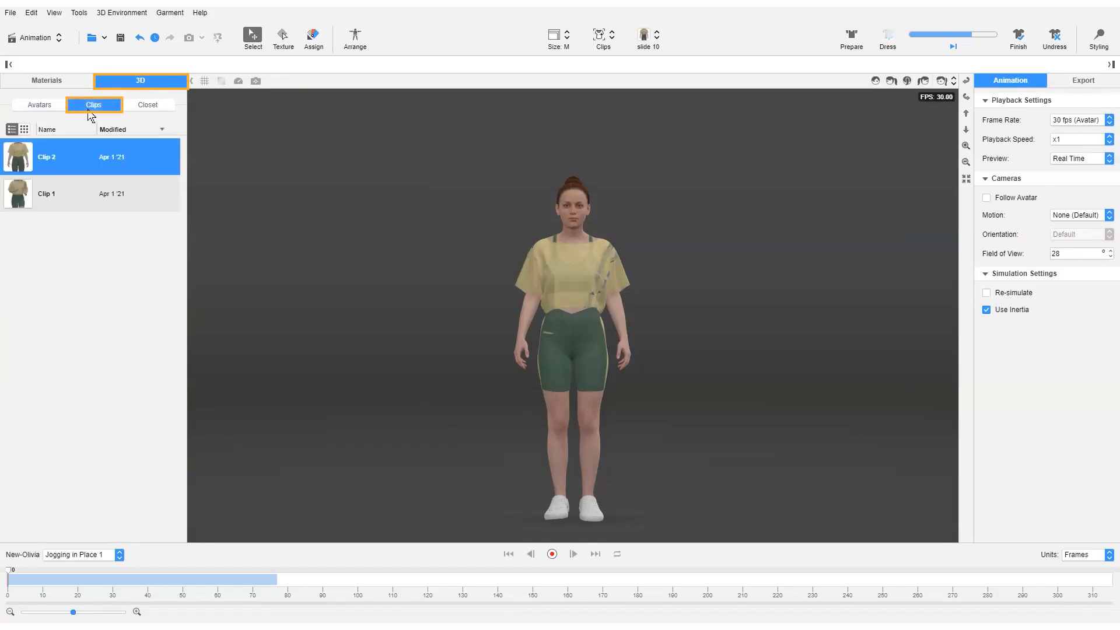
{"action": "left_click", "coordinate": [149, 111]}
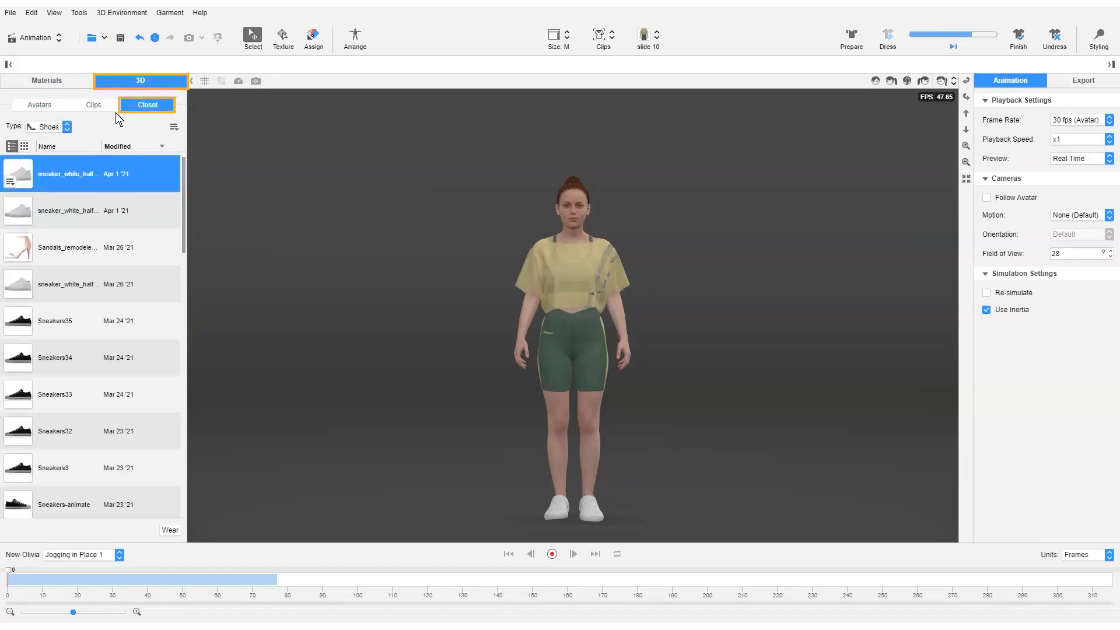
{"action": "left_click", "coordinate": [99, 109]}
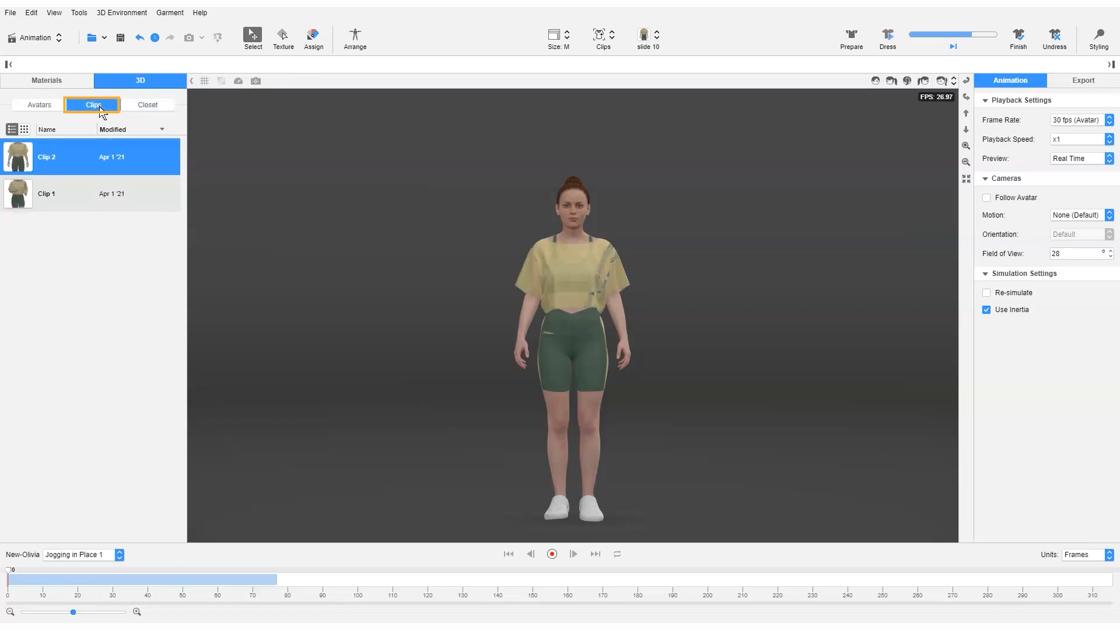
Load Clip 1 and look through the list of animations available for the avatar
{"action": "left_click", "coordinate": [90, 195]}
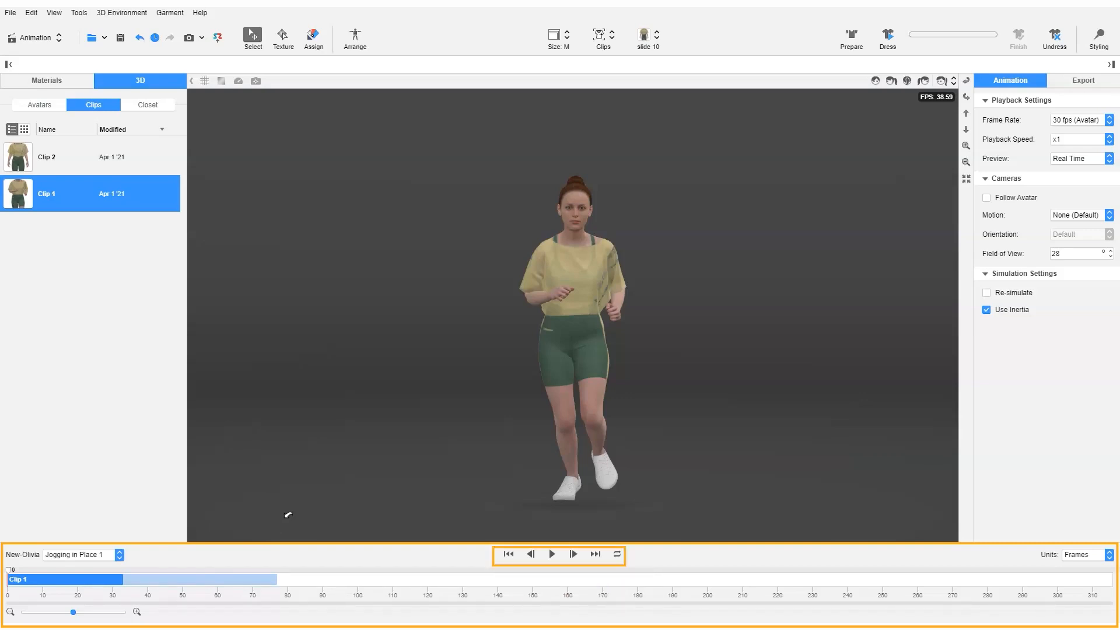
{"action": "left_click", "coordinate": [120, 556]}
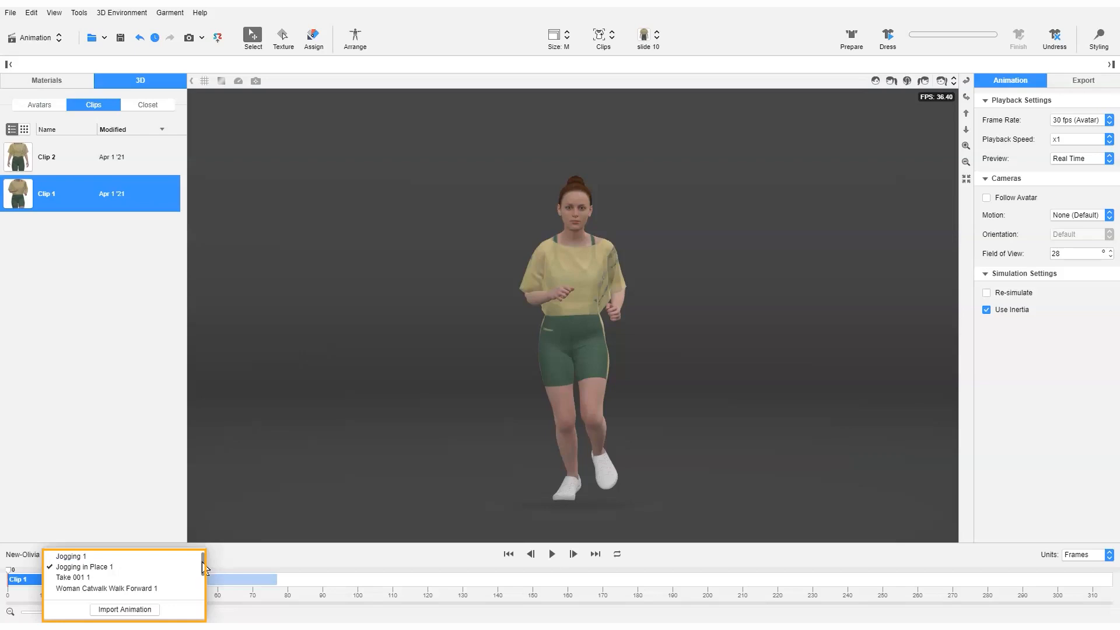
{"action": "left_click_drag", "start_coordinate": [204, 565], "coordinate": [205, 586]}
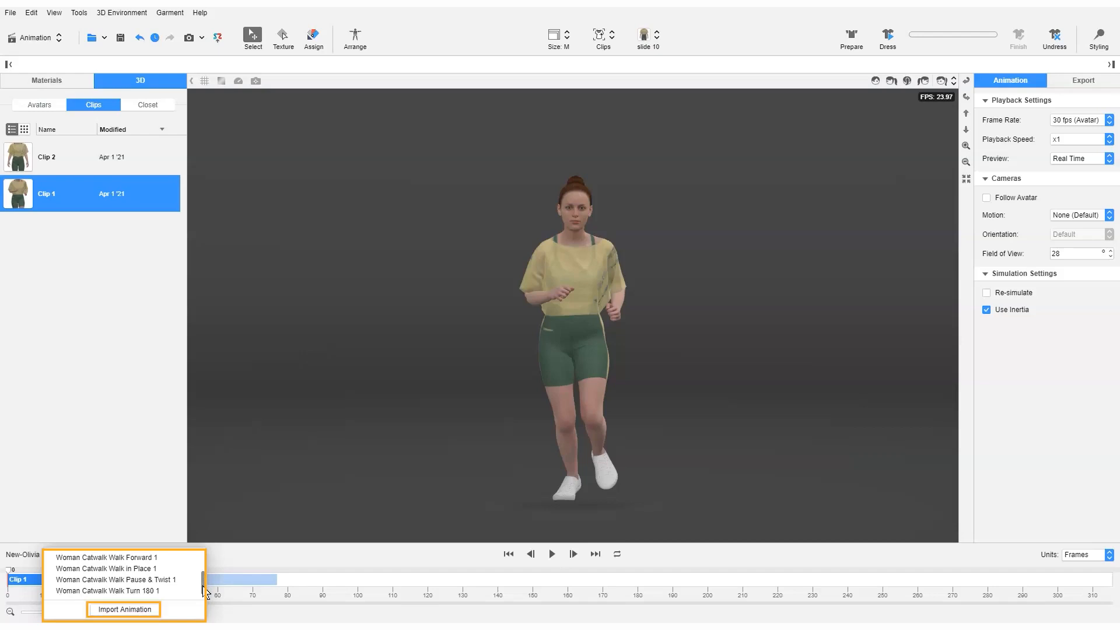
{"action": "left_click", "coordinate": [238, 565]}
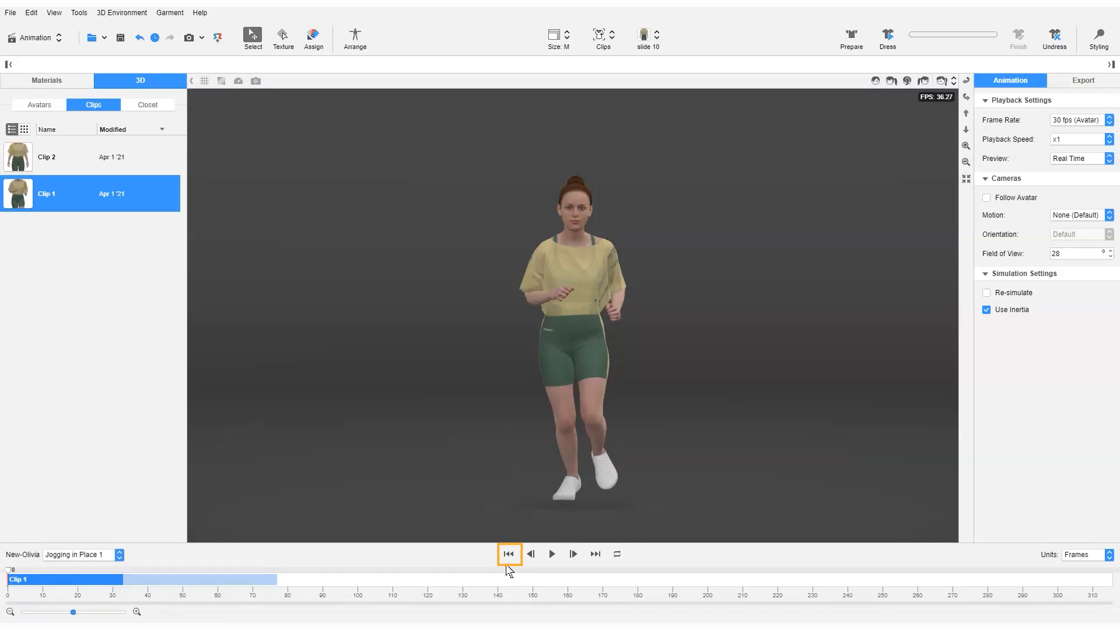
Turn on looped playback, and play and scrub Clip 1 along the timeline, stopping at frame 11
{"action": "left_click", "coordinate": [553, 556]}
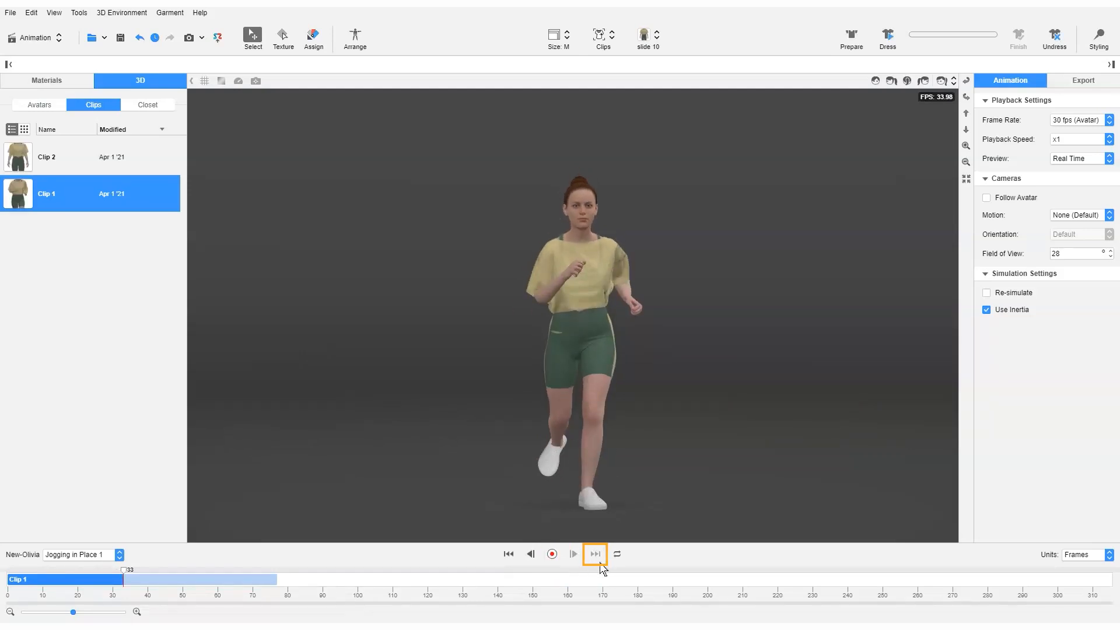
{"action": "left_click", "coordinate": [617, 554]}
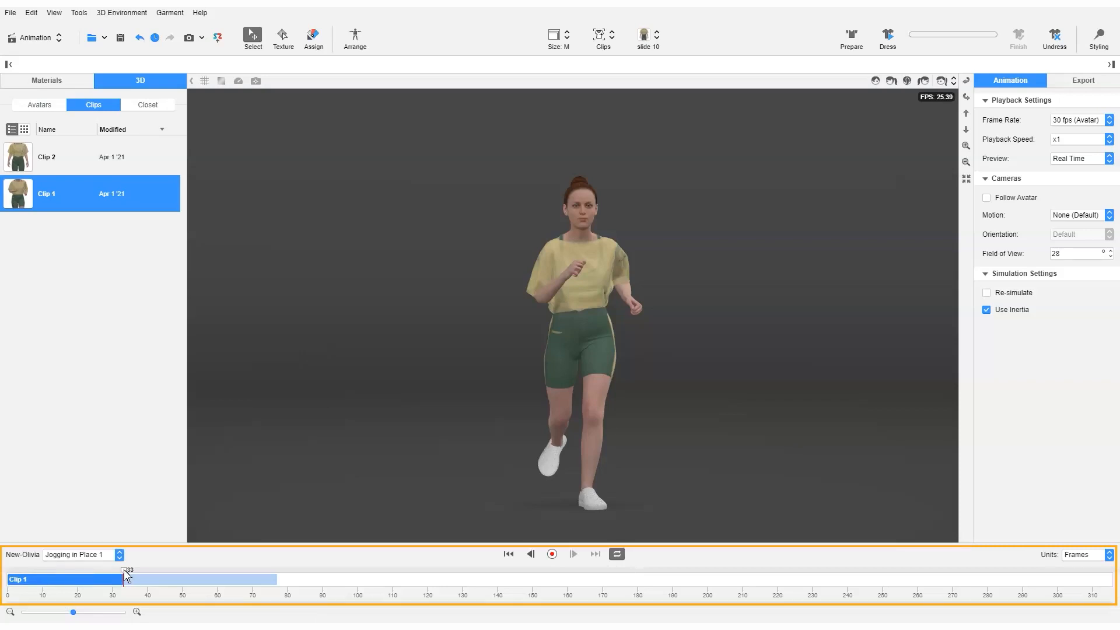
{"action": "left_click_drag", "start_coordinate": [124, 574], "coordinate": [15, 585]}
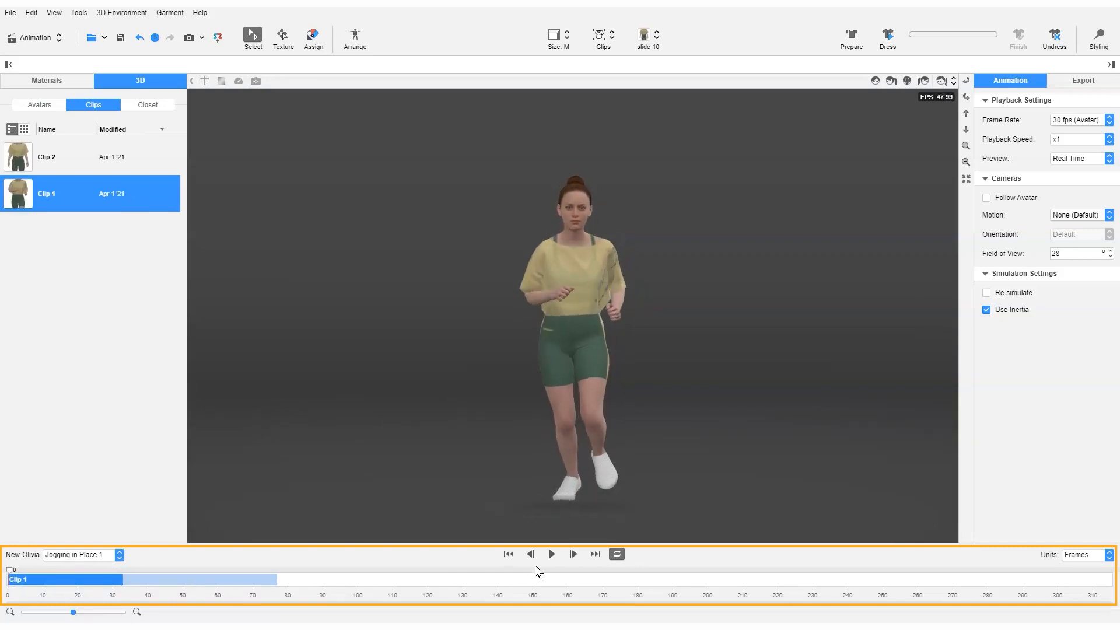
{"action": "left_click", "coordinate": [552, 554]}
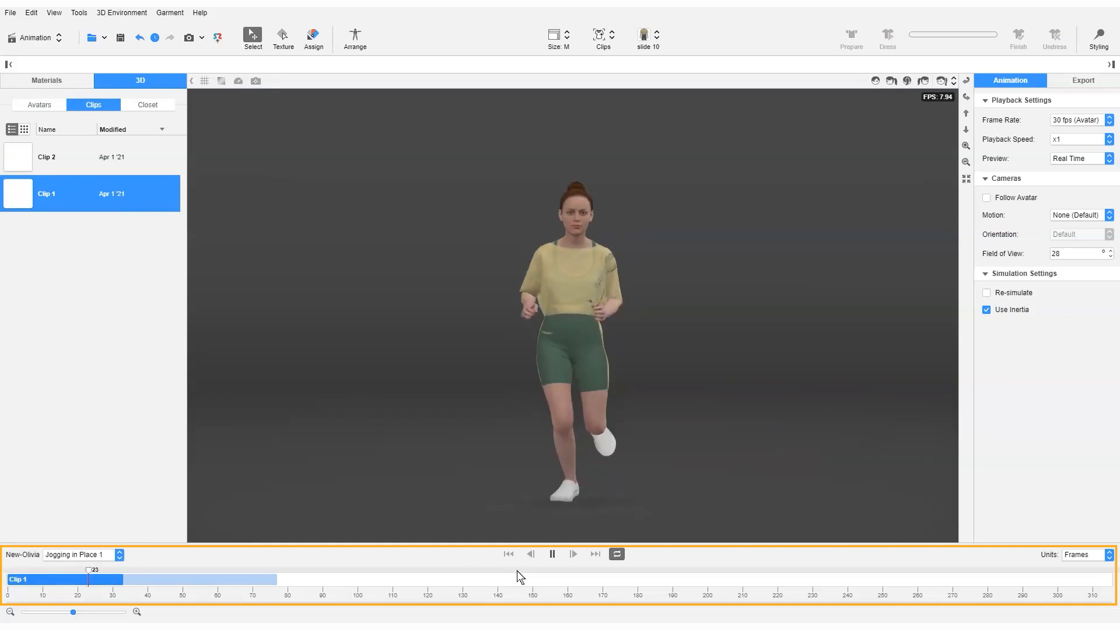
{"action": "left_click", "coordinate": [66, 576]}
{"action": "mouse_move", "coordinate": [66, 576]}
{"action": "left_mouse_down"}
{"action": "mouse_move", "coordinate": [103, 577]}
{"action": "mouse_move", "coordinate": [47, 580]}
{"action": "left_mouse_up"}
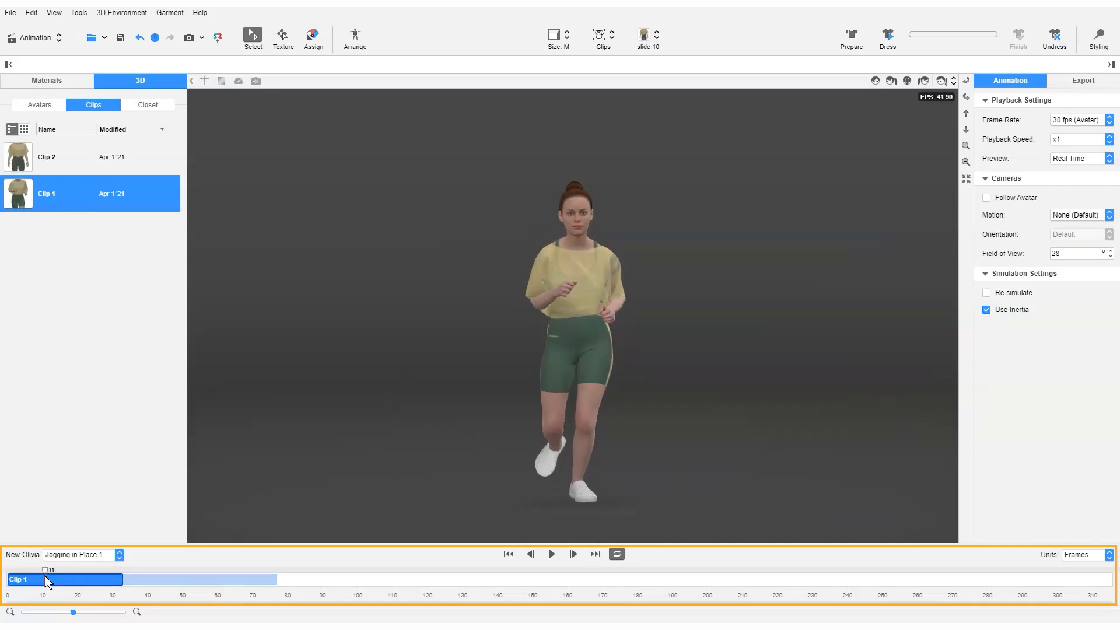
Undress the avatar, and scrub and play its Jogging in Place 1 animation without the garment
{"action": "left_click", "coordinate": [1054, 37]}
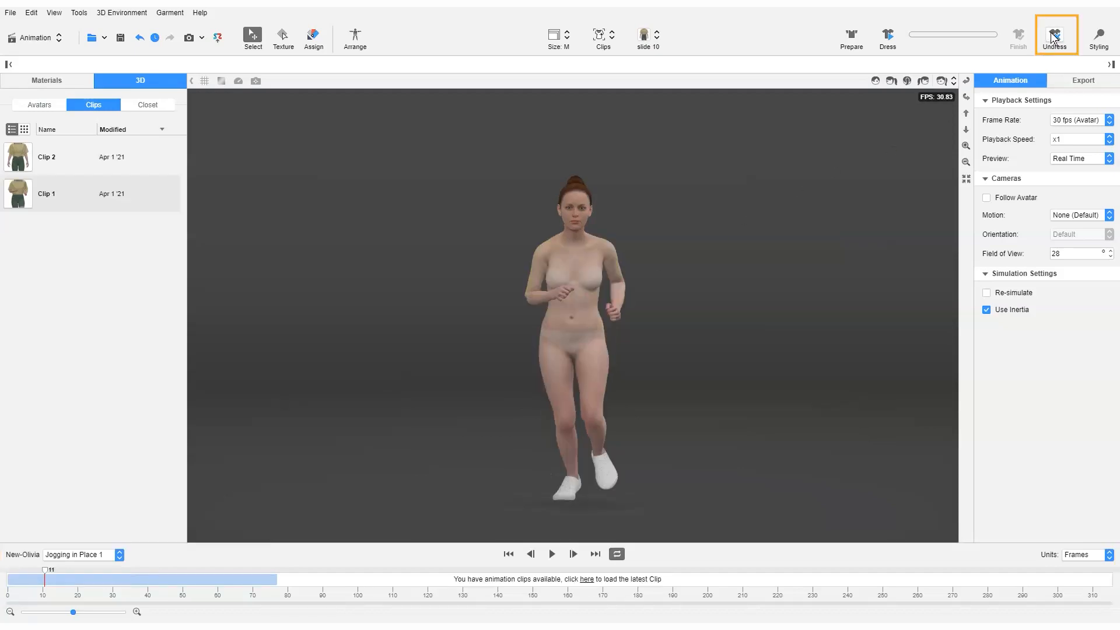
{"action": "left_click_drag", "start_coordinate": [97, 572], "coordinate": [270, 572]}
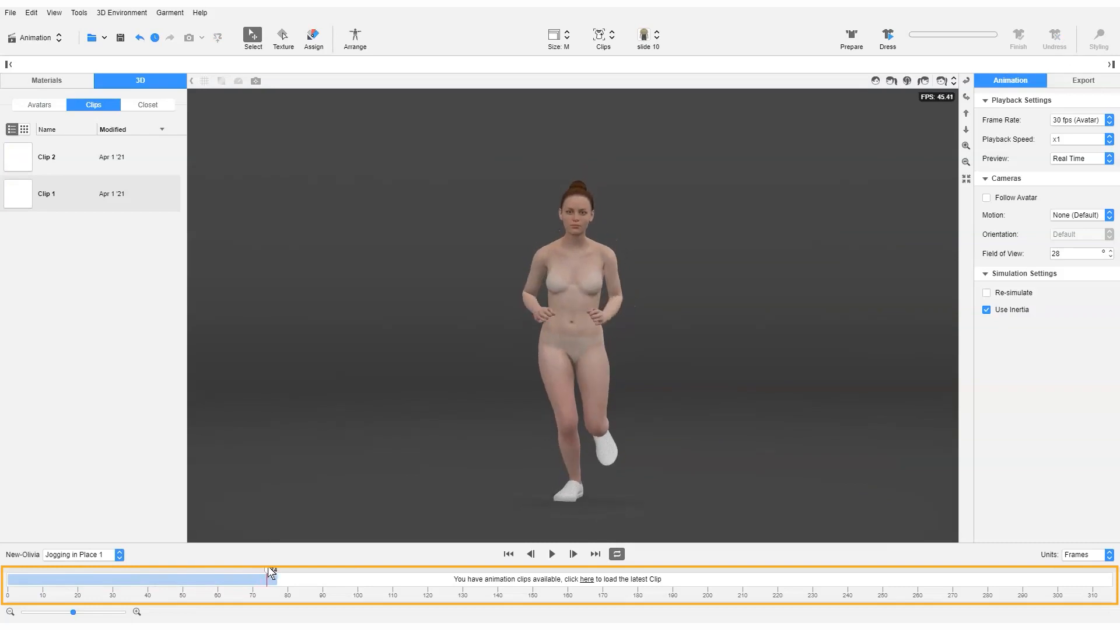
{"action": "left_click", "coordinate": [552, 554]}
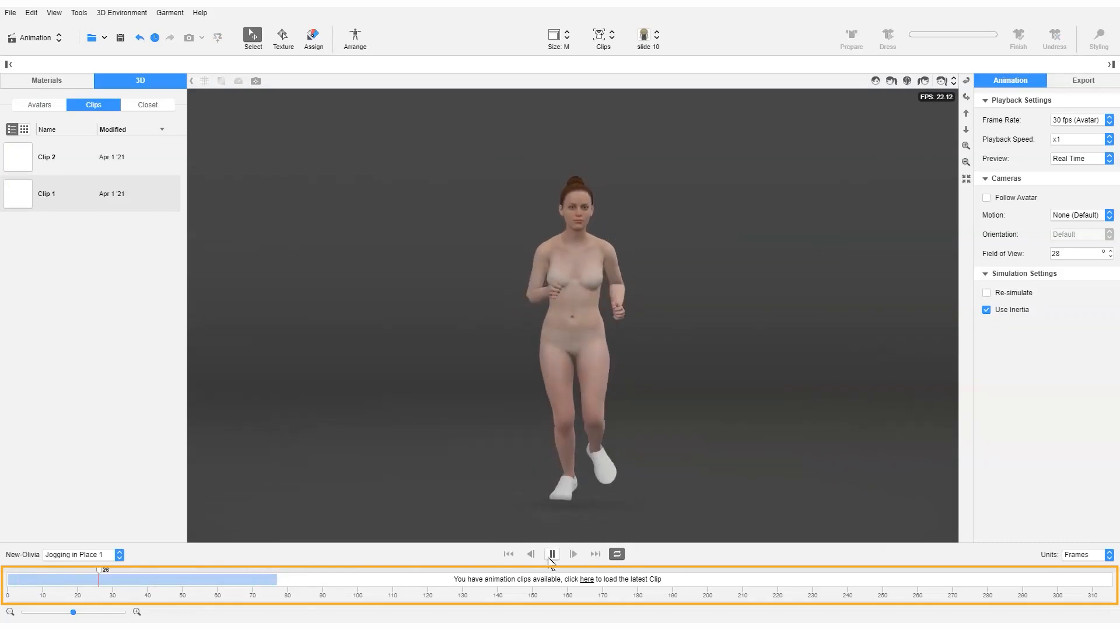
{"action": "left_click", "coordinate": [553, 554]}
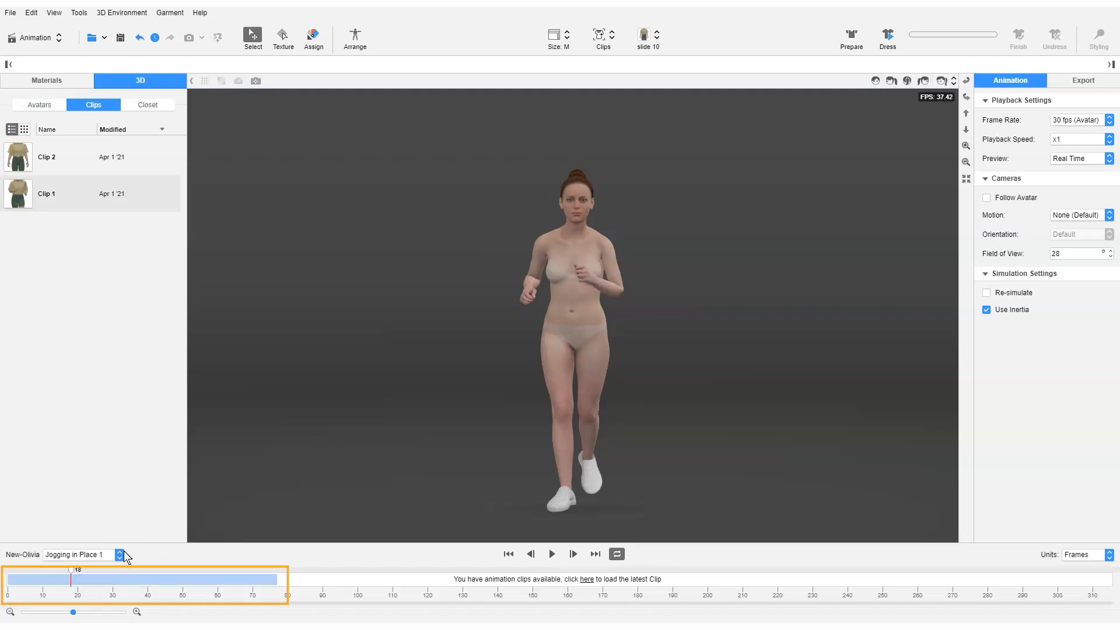
Switch the undressed avatar's animation to Woman Catwalk Walk in Place 1 and on to Jogging 1
{"action": "left_click", "coordinate": [119, 554]}
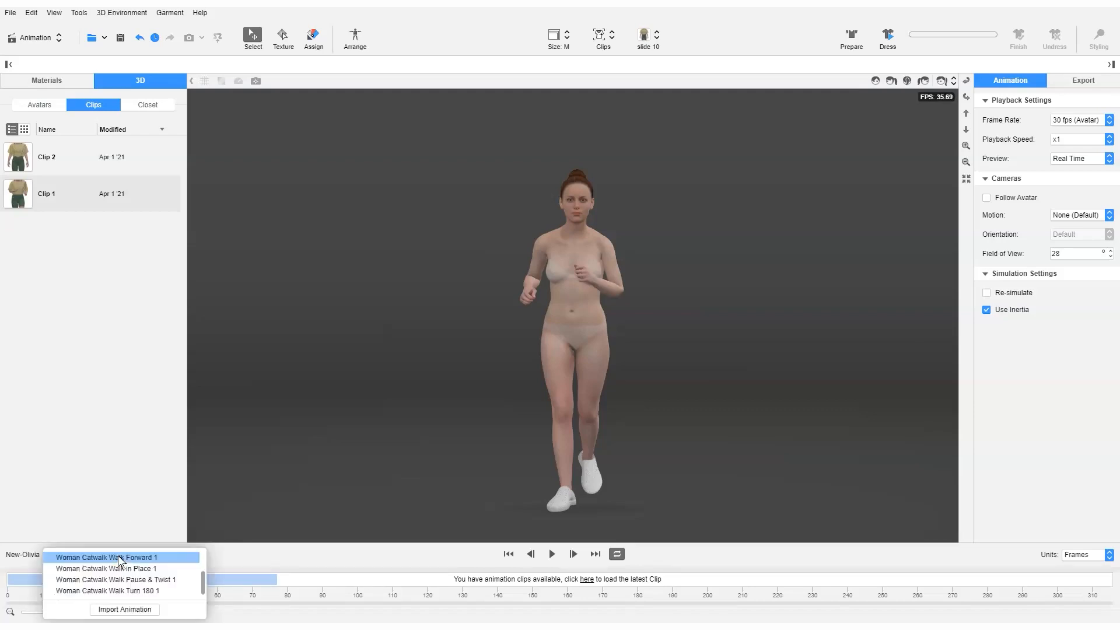
{"action": "left_click", "coordinate": [137, 570]}
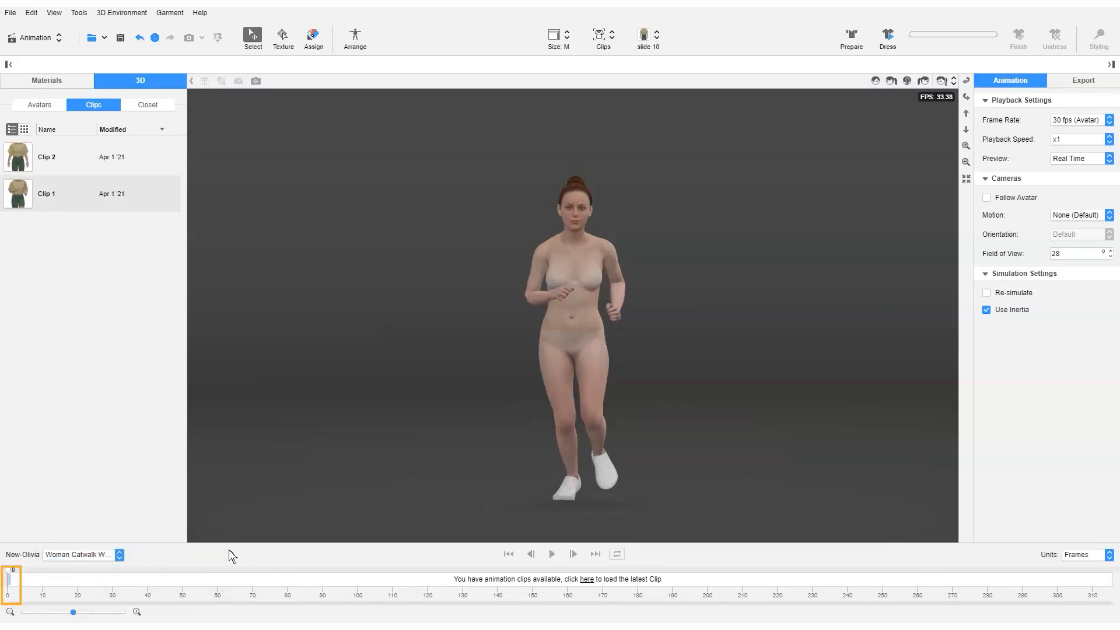
{"action": "left_click", "coordinate": [120, 557]}
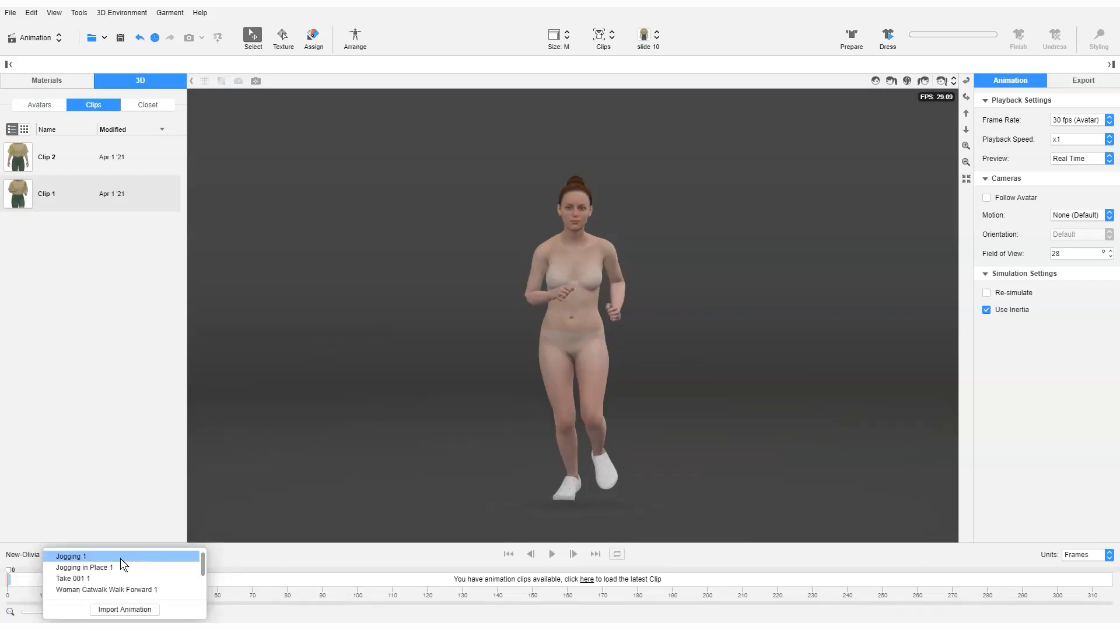
{"action": "left_click", "coordinate": [120, 560]}
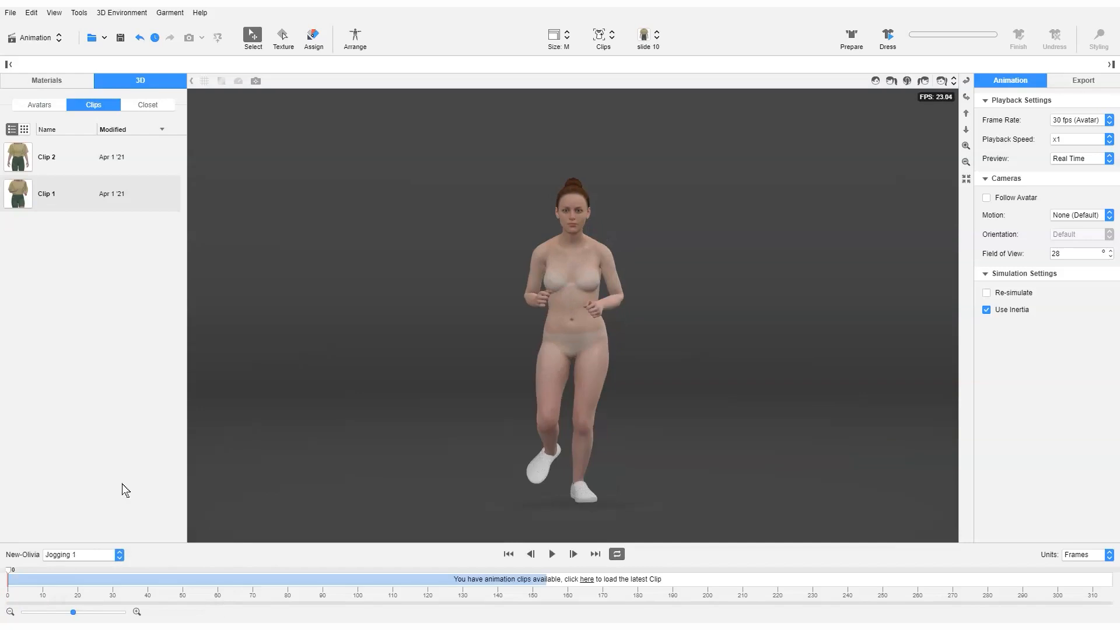
Reload Clip 1 to bring back the dressed avatar with the Jogging in Place 1 animation
{"action": "left_click", "coordinate": [85, 197]}
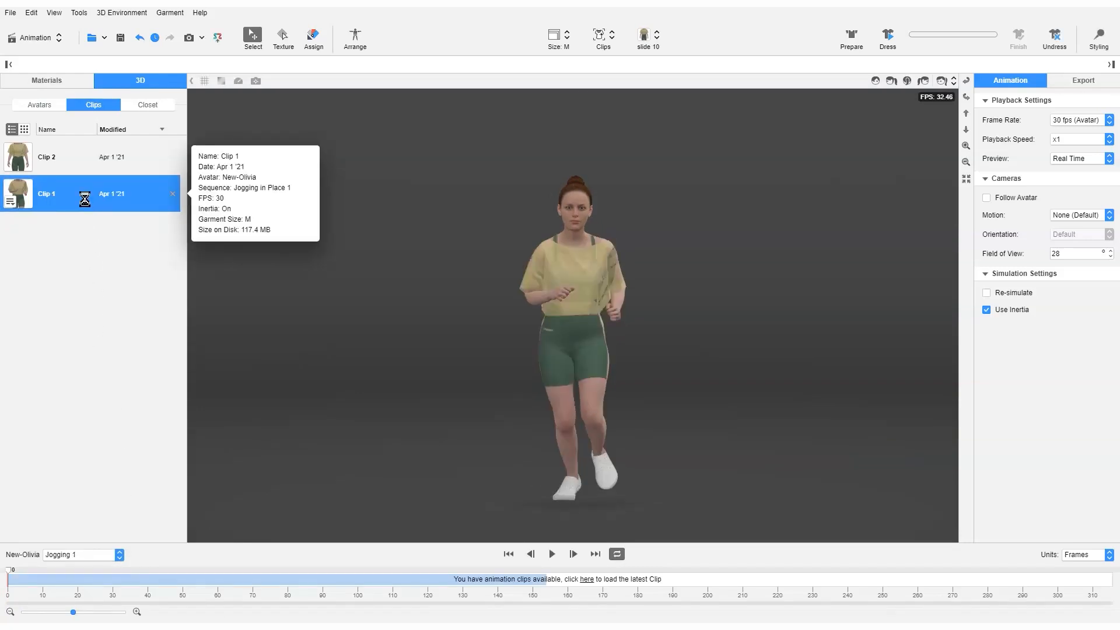
{"action": "left_click", "coordinate": [39, 579]}
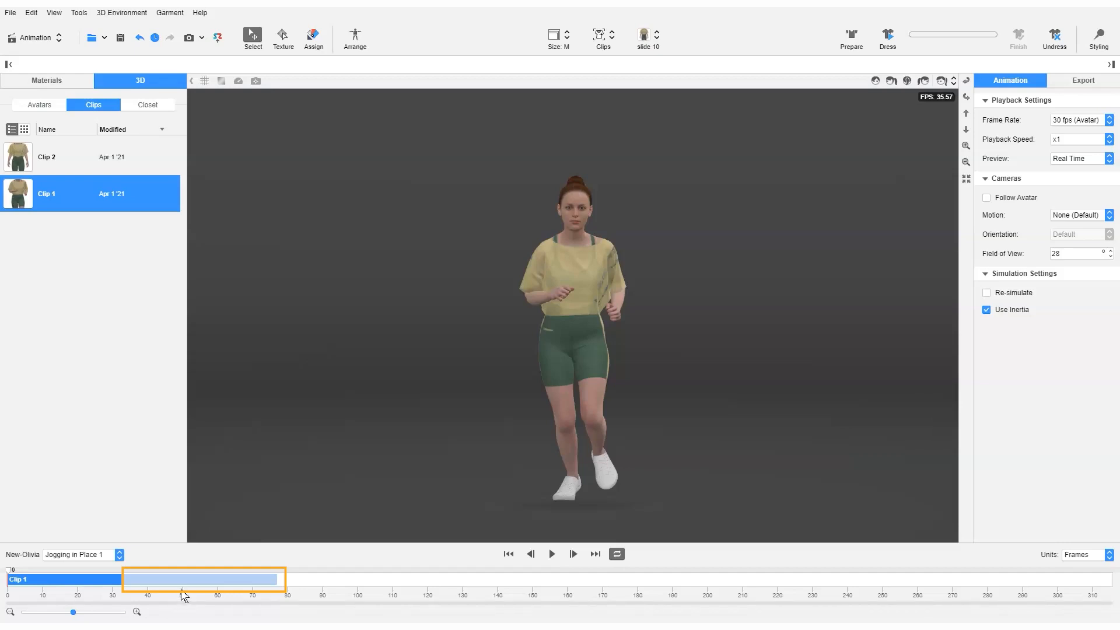
{"action": "left_click_drag", "start_coordinate": [73, 613], "coordinate": [88, 614]}
{"action": "left_click_drag", "start_coordinate": [93, 612], "coordinate": [78, 612]}
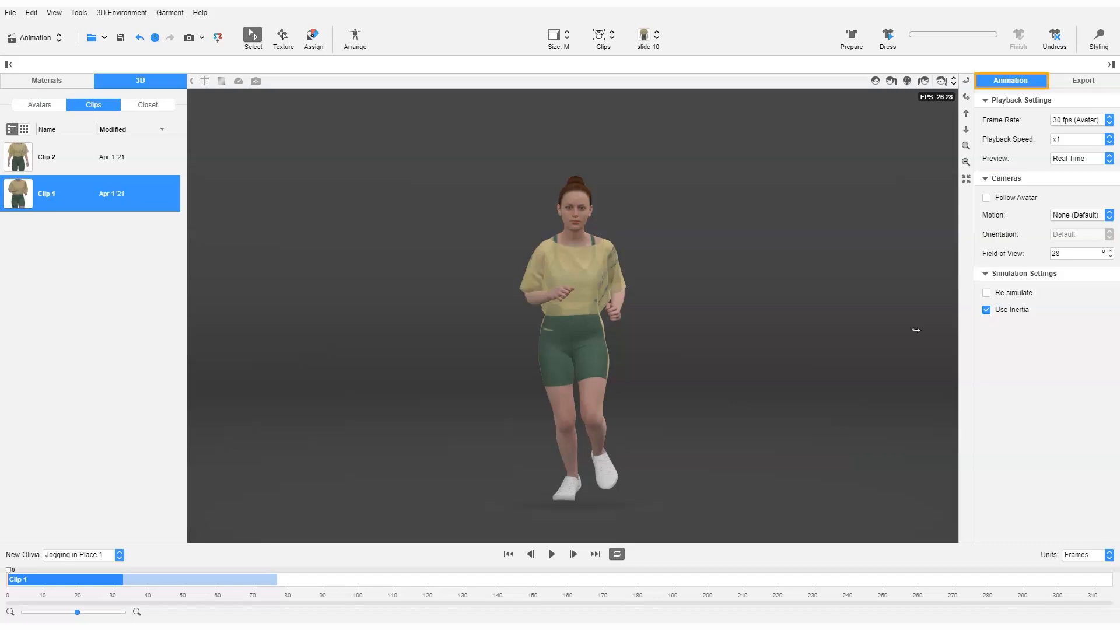
Set the animation's playback speed to x0.3
{"action": "left_click", "coordinate": [1098, 138]}
{"action": "left_click", "coordinate": [1095, 165]}
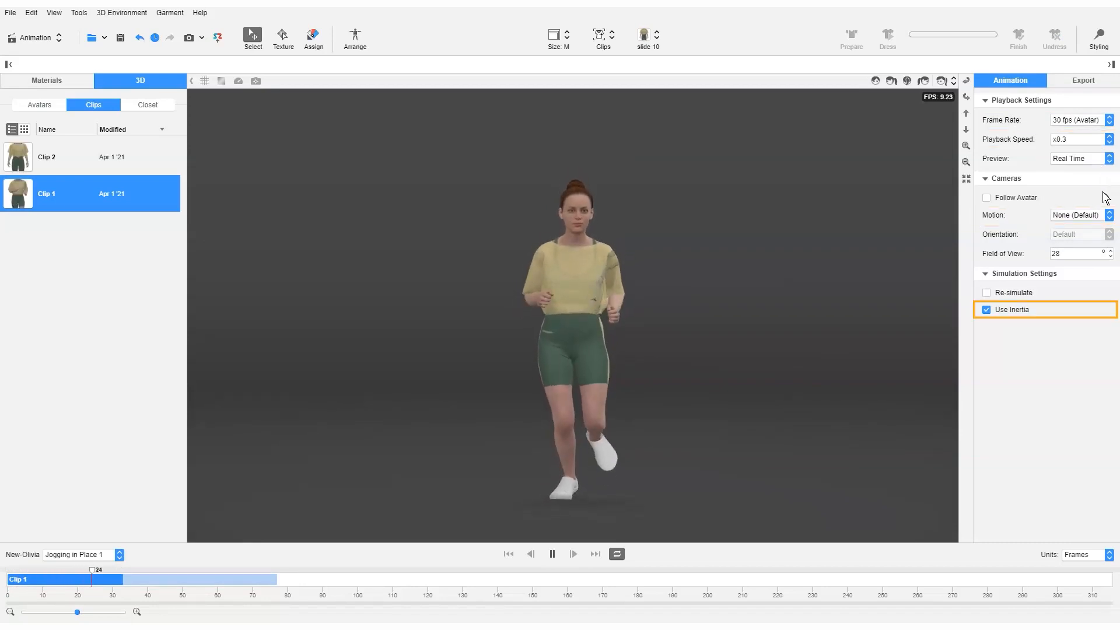
View the animation's Render and 3D export settings, ending on the 3D export options
{"action": "left_click", "coordinate": [1100, 85]}
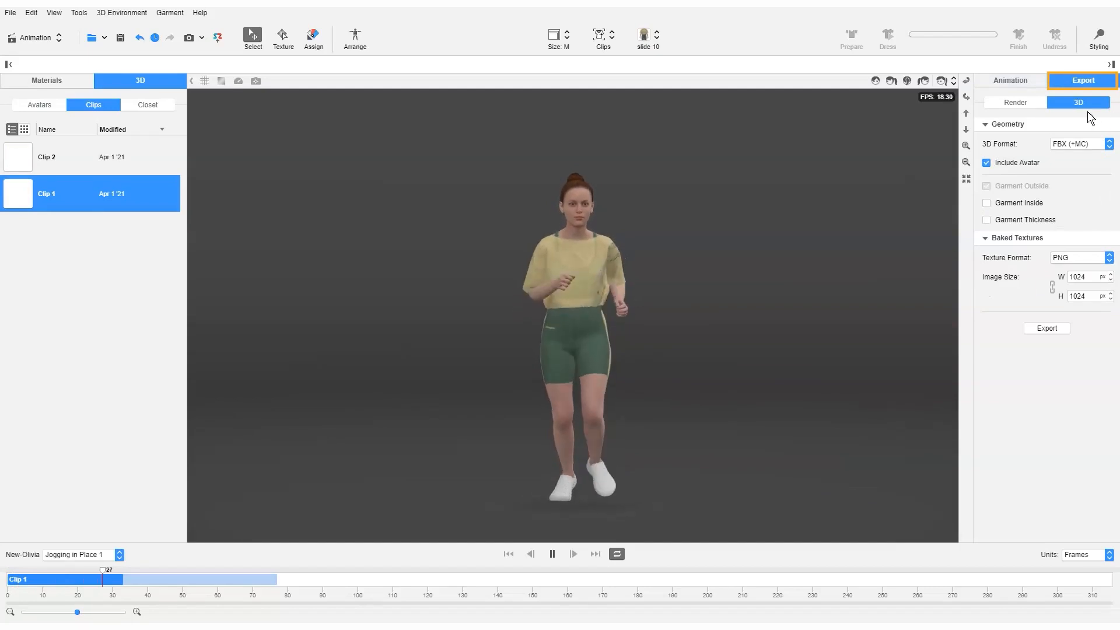
{"action": "left_click", "coordinate": [1035, 108]}
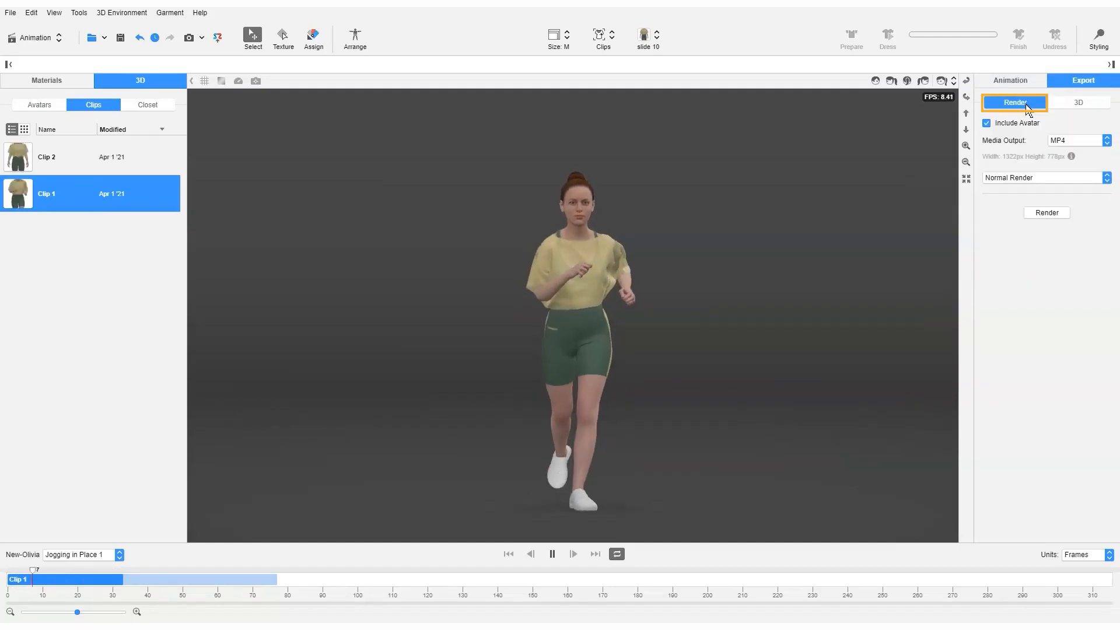
{"action": "left_click", "coordinate": [1078, 106]}
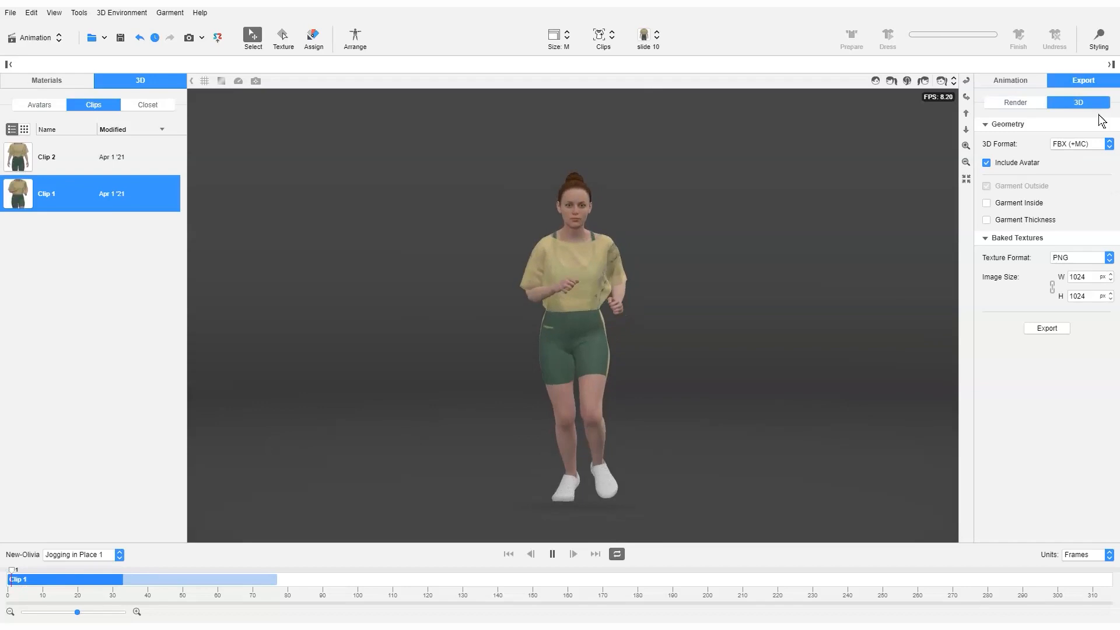